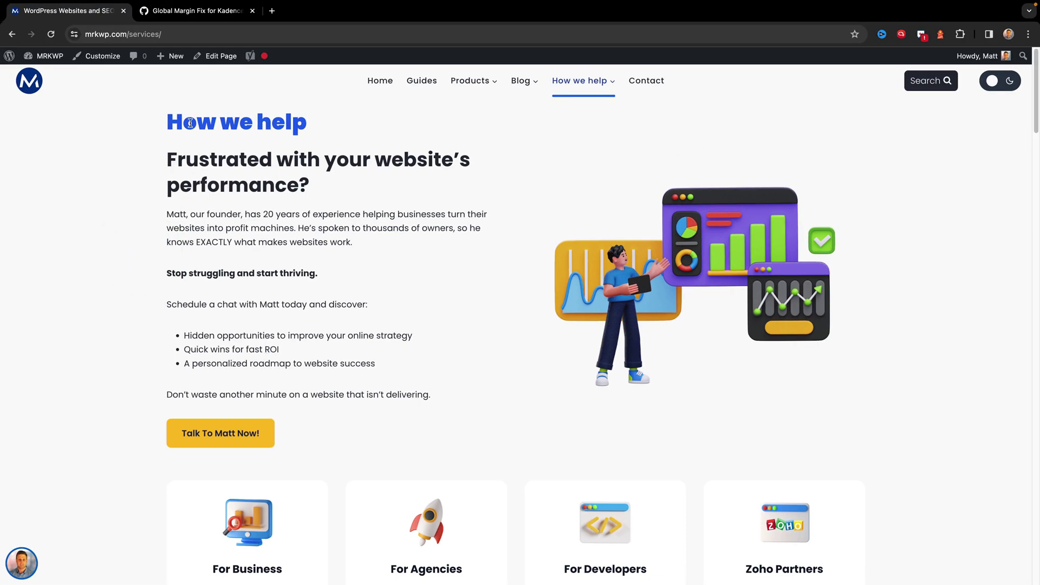
# - Highlight the paragraphs and bullet list on the services page to show their loose spacing
pyautogui.scroll(-2, 194, 307)
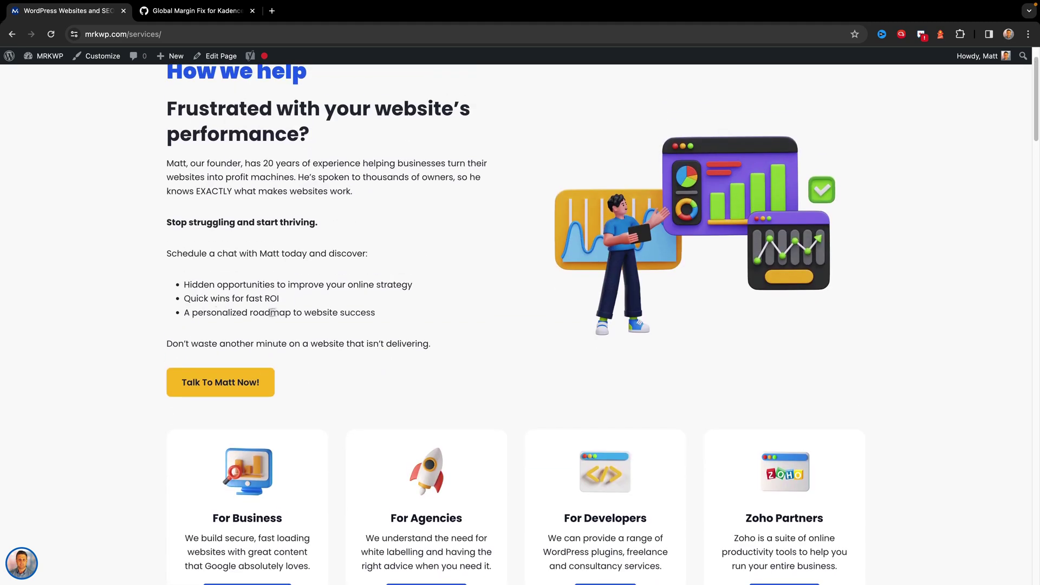
pyautogui.moveTo(433, 366); pyautogui.dragTo(171, 236)
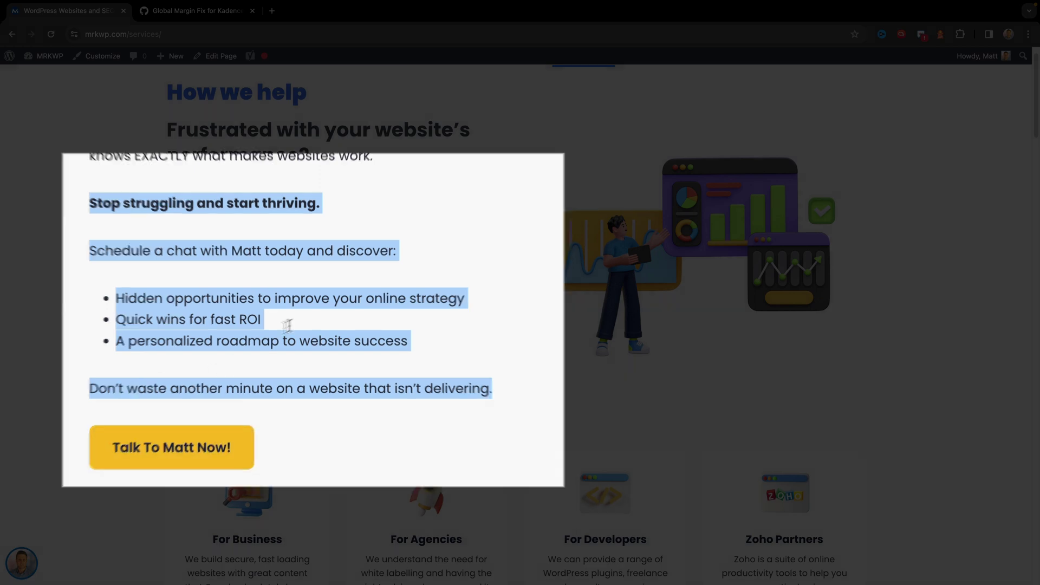
pyautogui.scroll(-7, 300, 325)
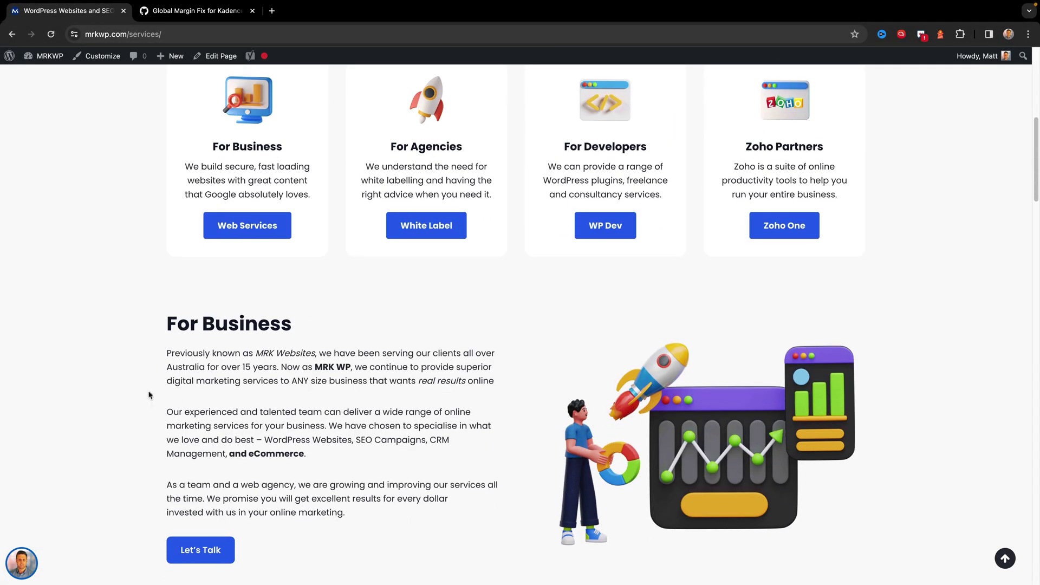
pyautogui.scroll(5, 228, 408)
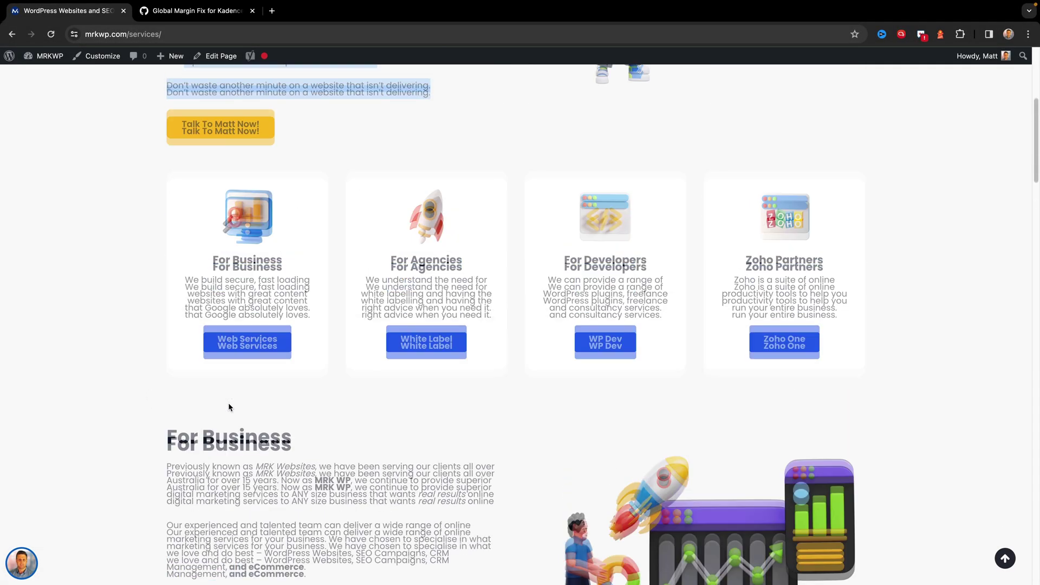
pyautogui.scroll(1, 233, 315)
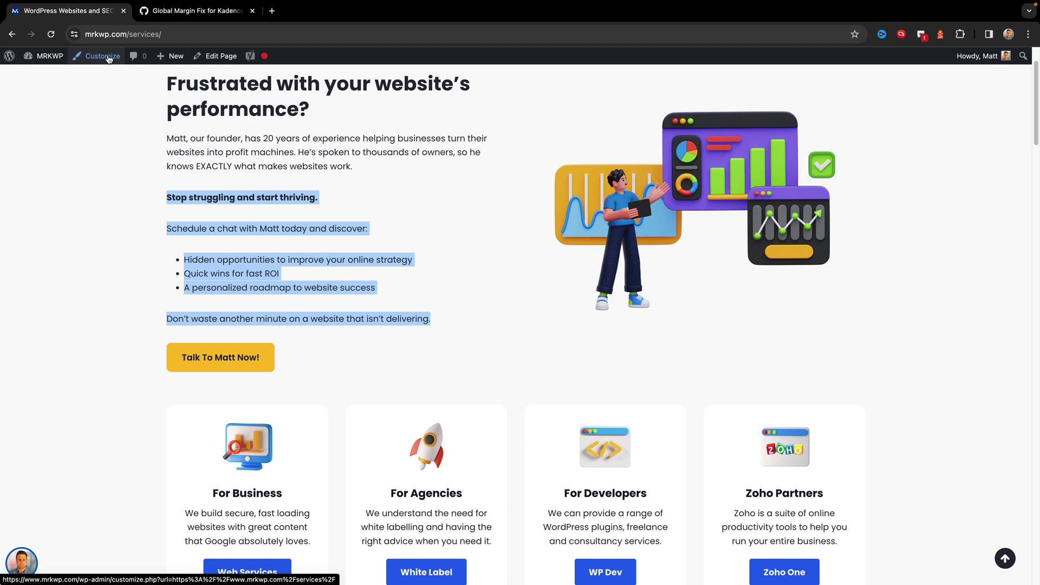
# - Copy the three-line mrk-no-margin rule from the margin.css gist and return to WordPress
pyautogui.click(179, 7)
pyautogui.click(163, 11)
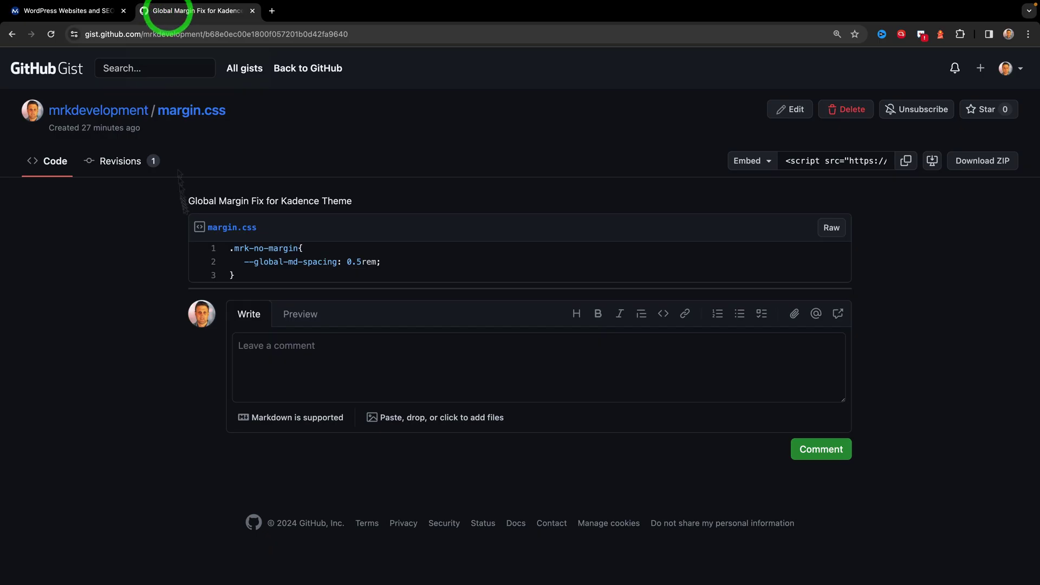
pyautogui.moveTo(236, 278); pyautogui.dragTo(231, 248)
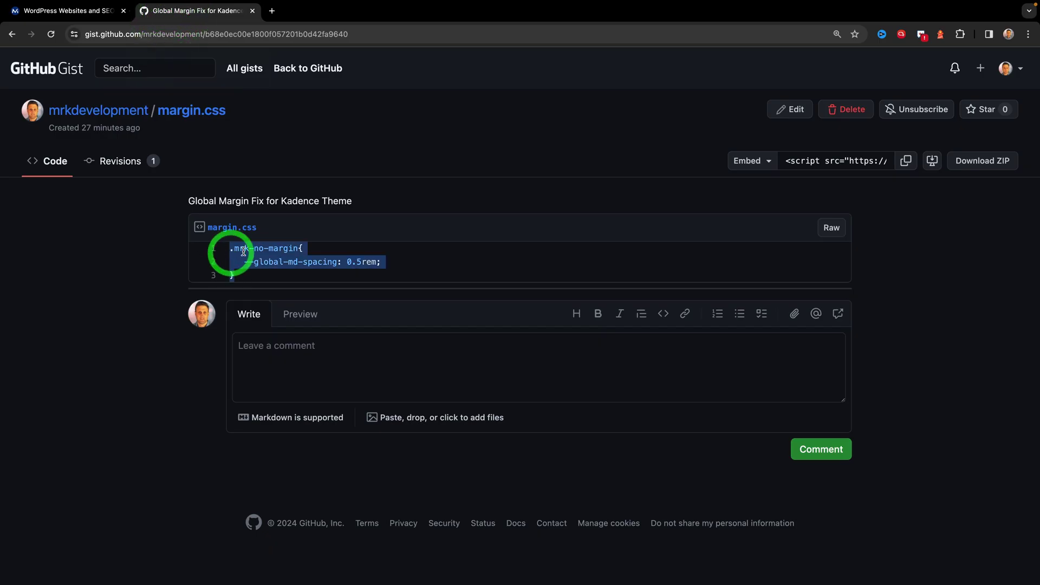
pyautogui.rightClick(244, 250)
pyautogui.click(264, 275)
pyautogui.click(68, 11)
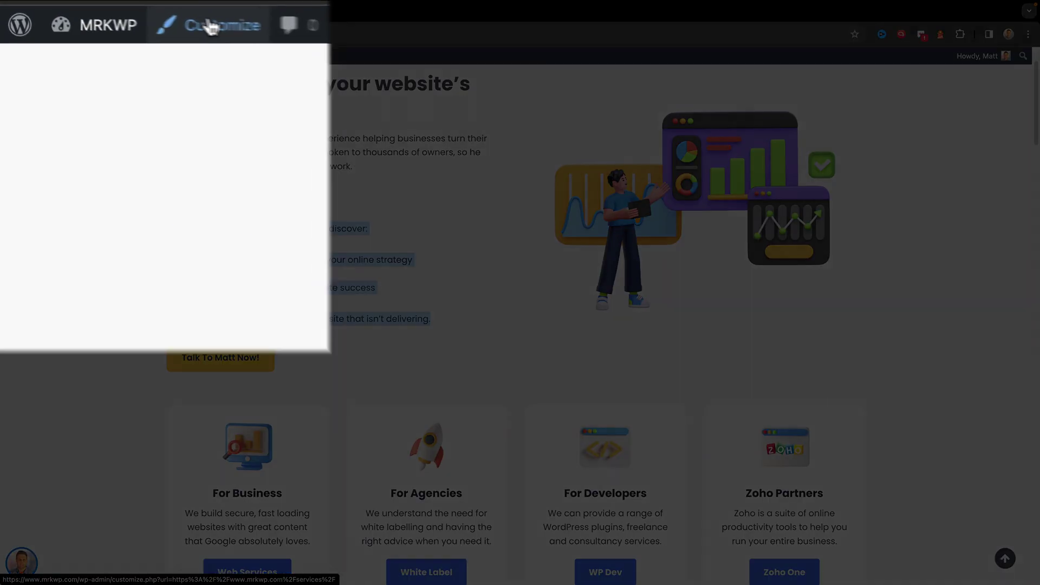
# - Paste the .mrk-no-margin rule with --global-md-spacing: 0.5rem into the Customizer's Additional CSS
pyautogui.click(99, 55)
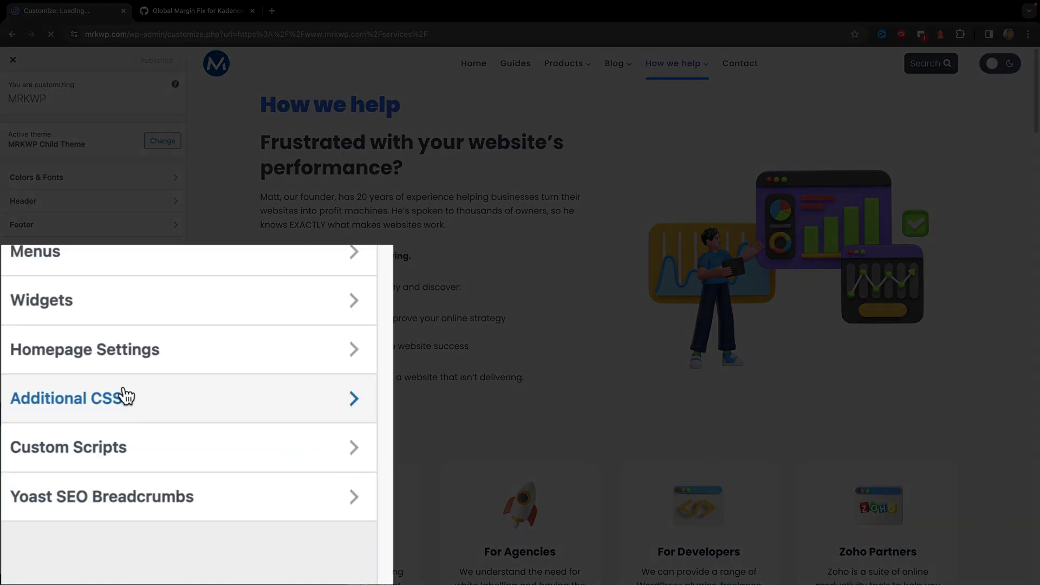
pyautogui.click(67, 415)
pyautogui.click(64, 418)
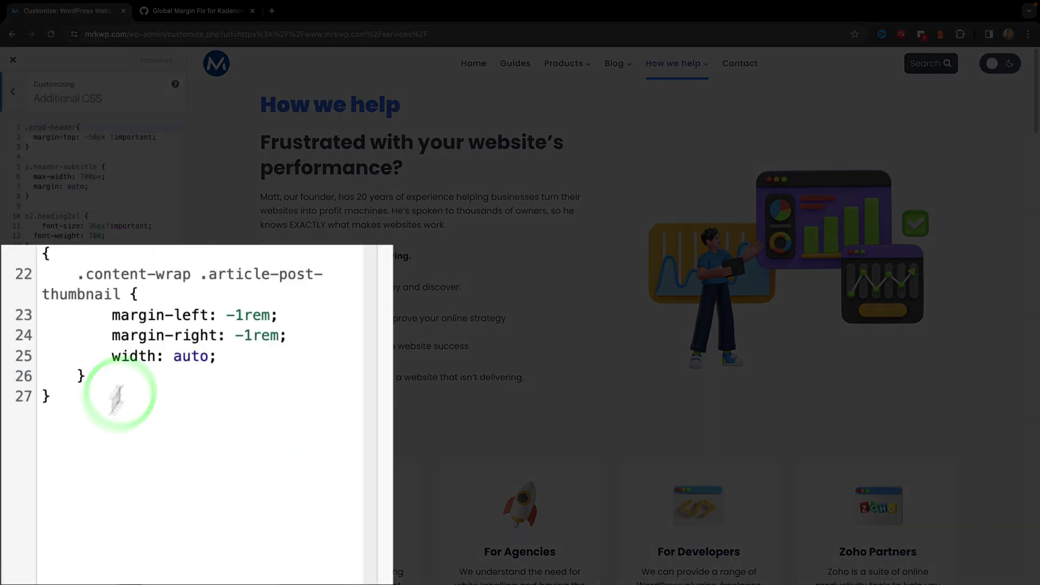
pyautogui.press('Return')
pyautogui.press('Return')
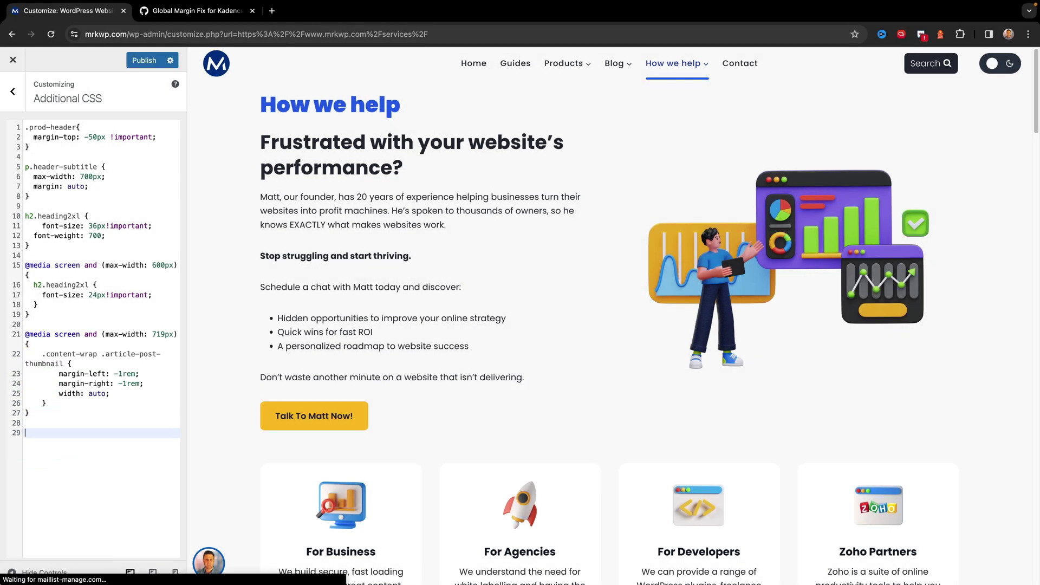
pyautogui.press('super+v')
pyautogui.moveTo(85, 433); pyautogui.dragTo(32, 435)
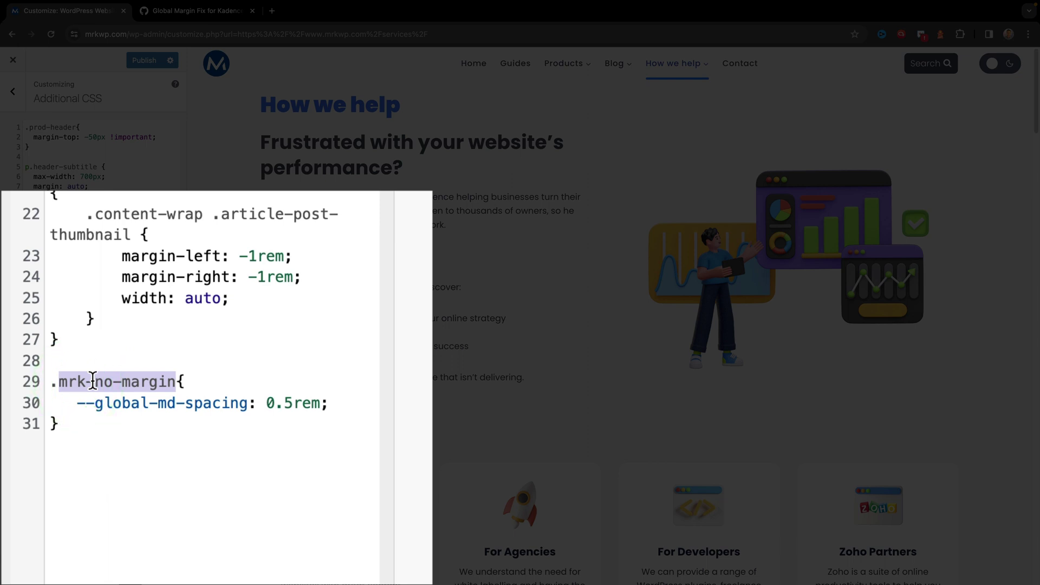
pyautogui.moveTo(78, 407); pyautogui.dragTo(185, 404)
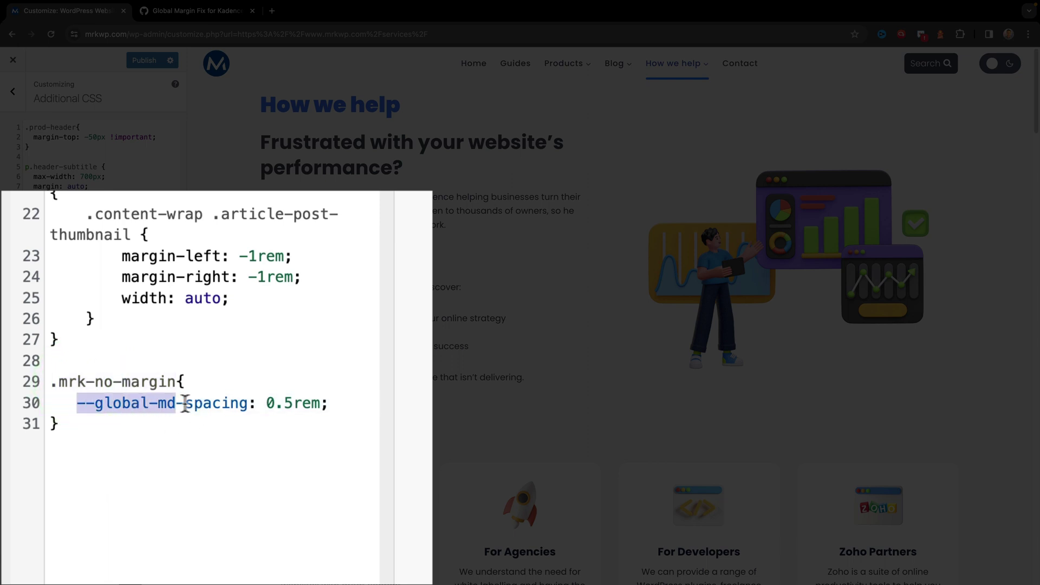
pyautogui.moveTo(324, 404); pyautogui.dragTo(270, 397)
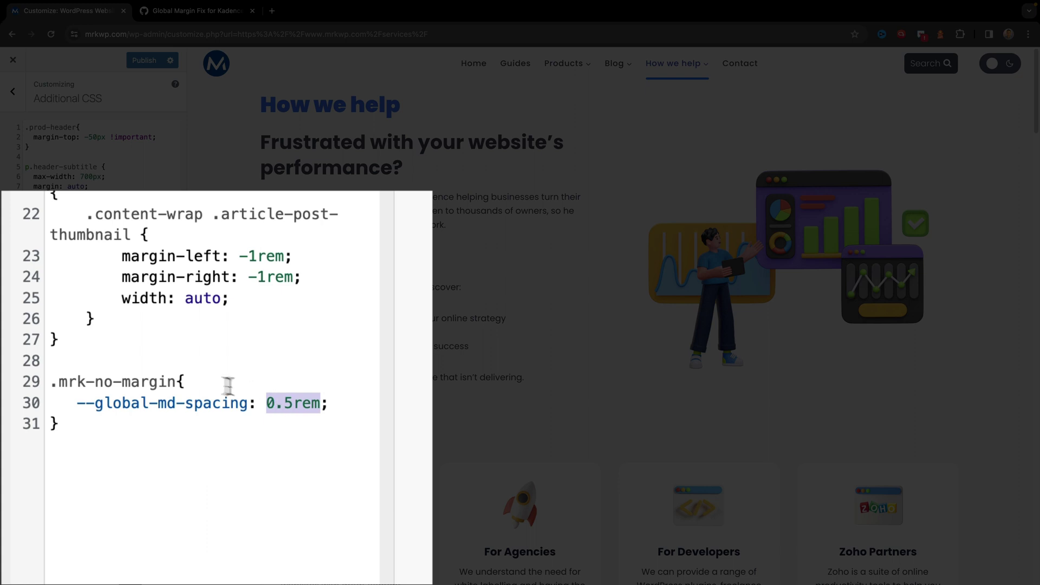
# - Copy the class name mrk-no-margin, publish the CSS, and close the Customizer
pyautogui.moveTo(176, 380); pyautogui.dragTo(98, 376)
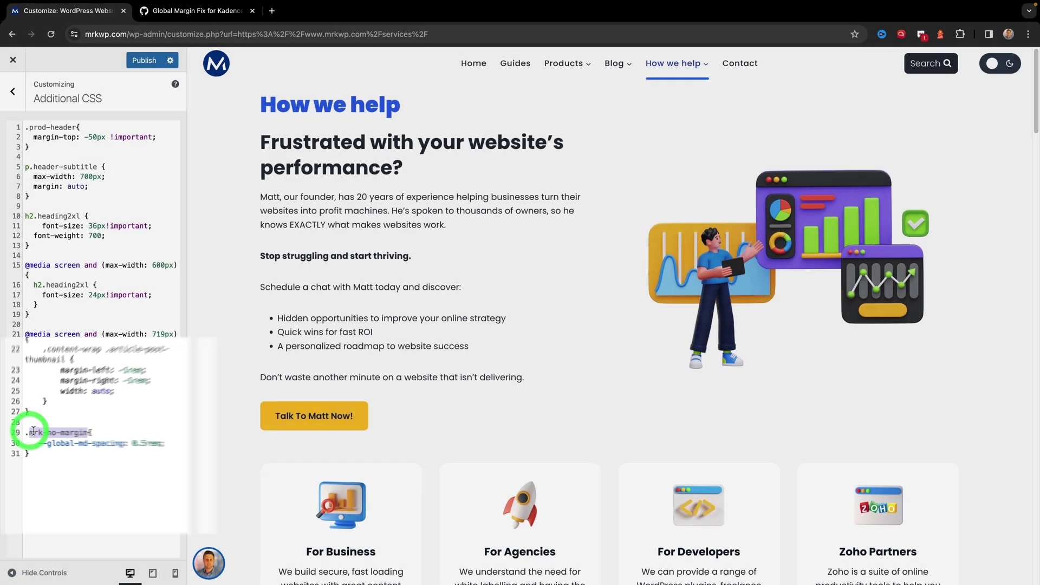
pyautogui.rightClick(32, 432)
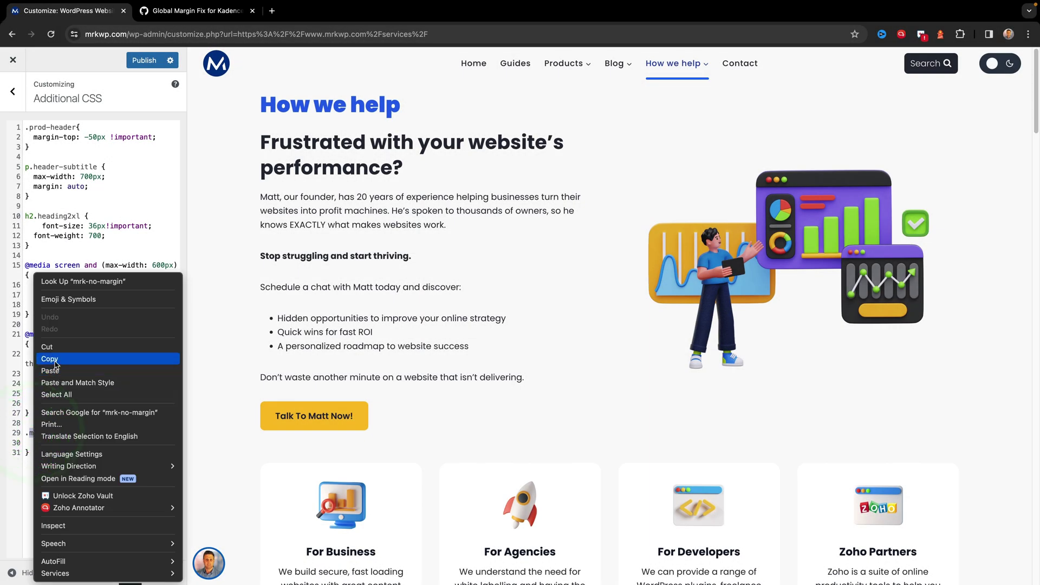
pyautogui.click(149, 357)
pyautogui.click(386, 40)
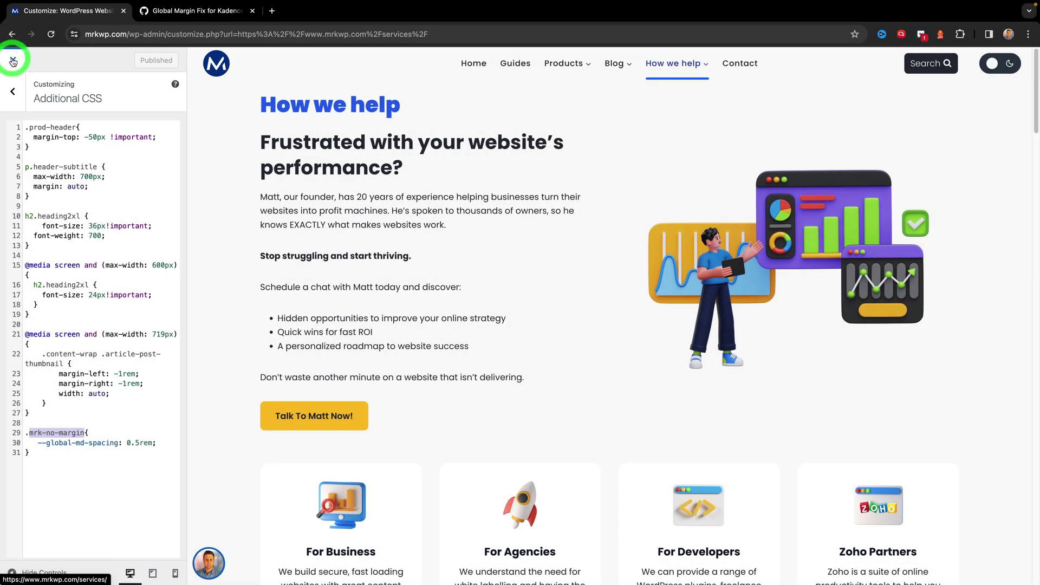
pyautogui.click(13, 61)
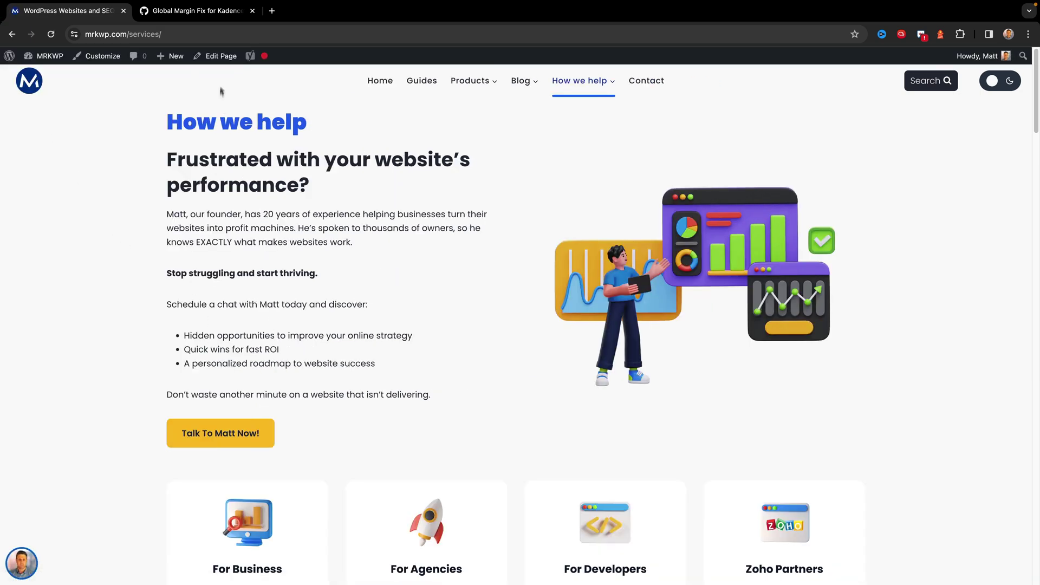
# - Edit the How we help page, expand Row Layout and Section in List View, and select the Stop struggling paragraph
pyautogui.click(216, 58)
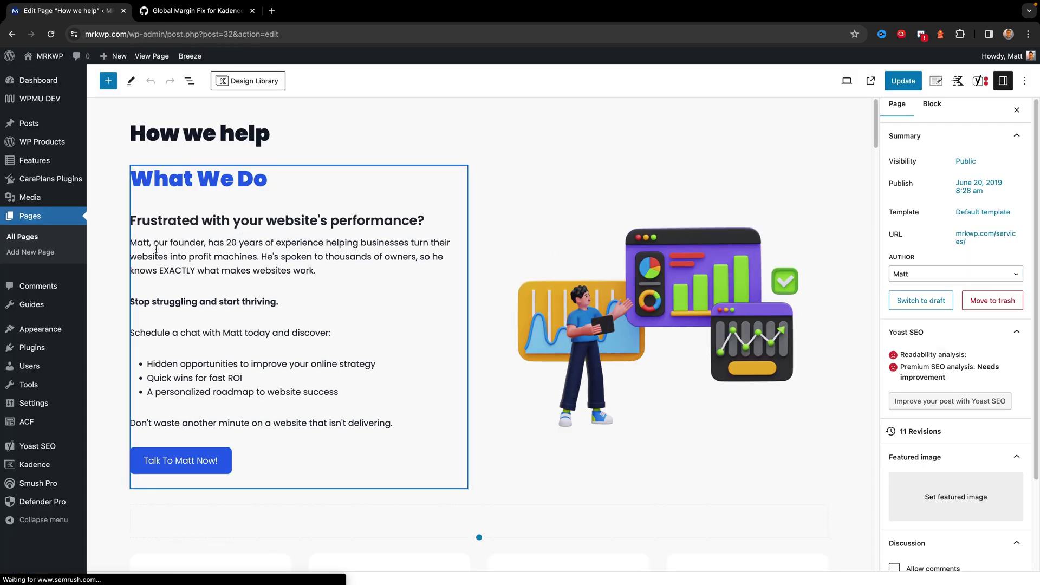
pyautogui.click(189, 81)
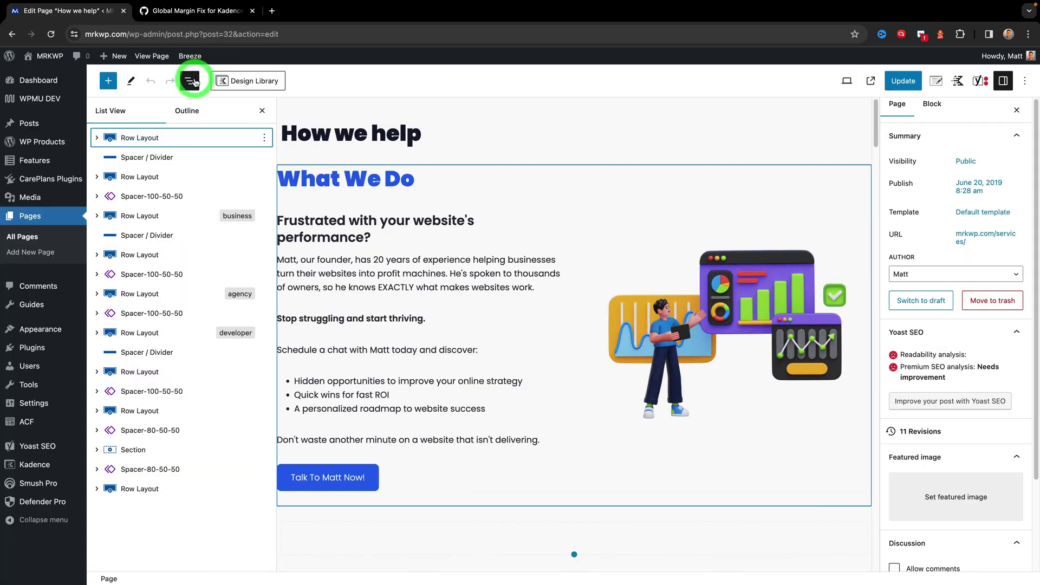
pyautogui.click(97, 138)
pyautogui.click(110, 158)
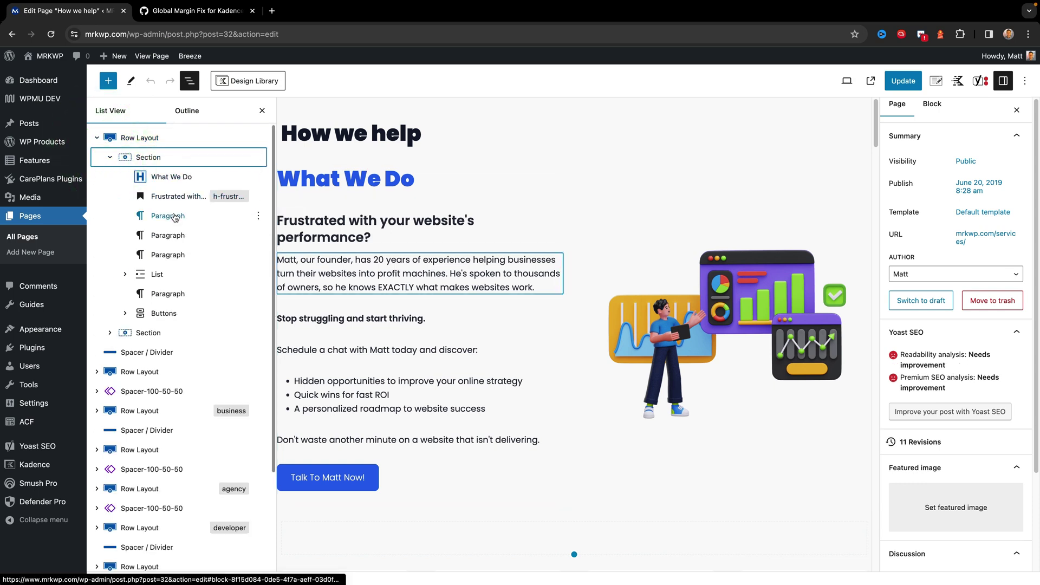
pyautogui.click(170, 235)
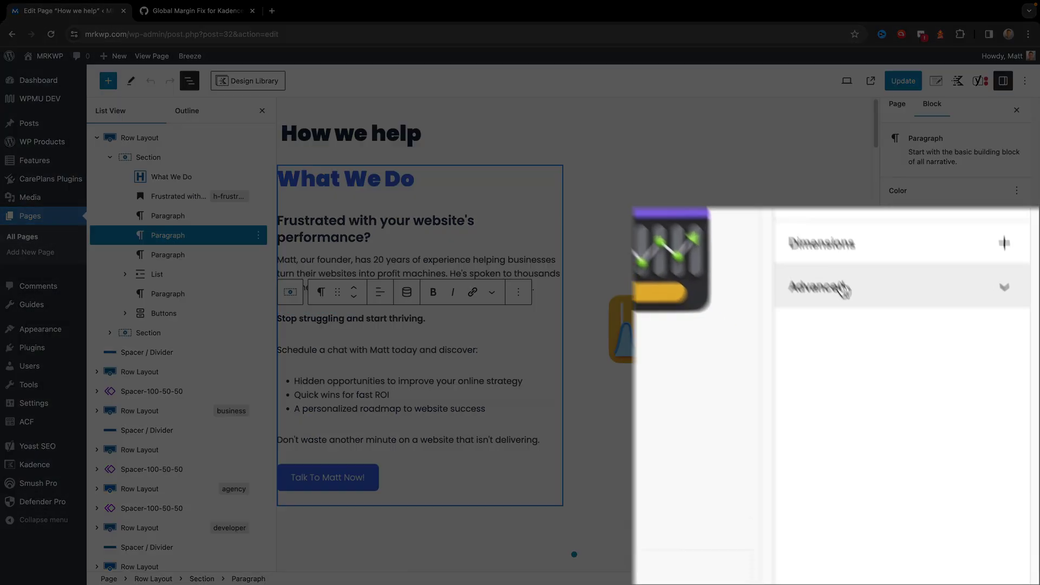
# - Add the mrk-no-margin class to the Stop struggling paragraph and the list's intro paragraph
pyautogui.click(920, 365)
pyautogui.click(909, 507)
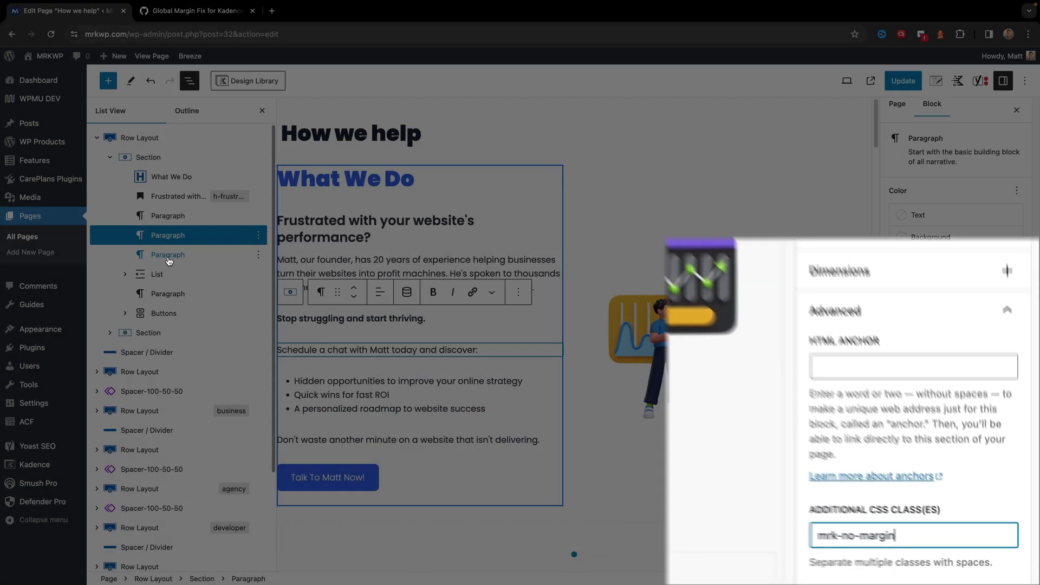
pyautogui.click(168, 256)
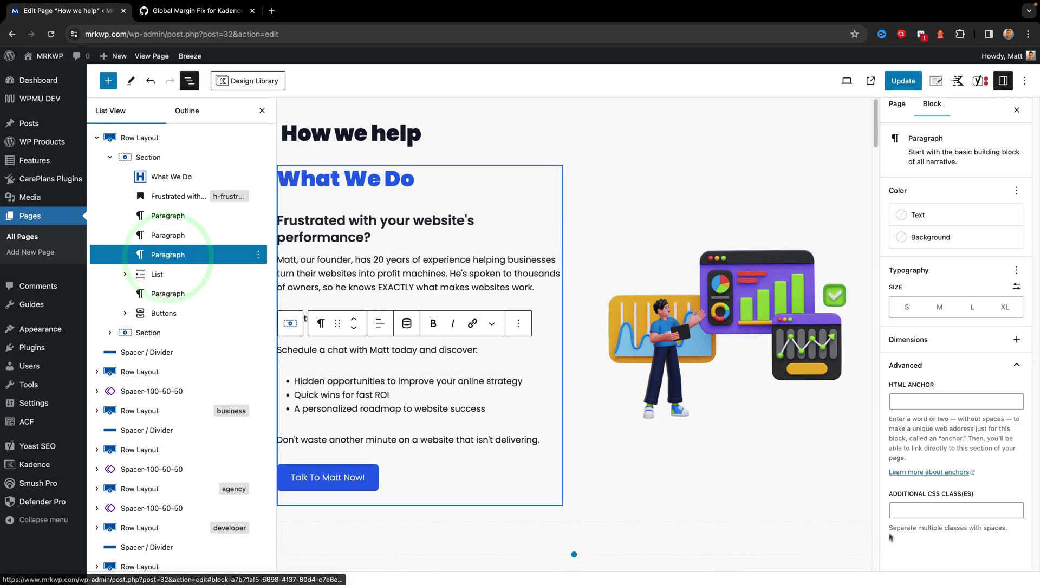
pyautogui.click(899, 509)
pyautogui.press('super+v')
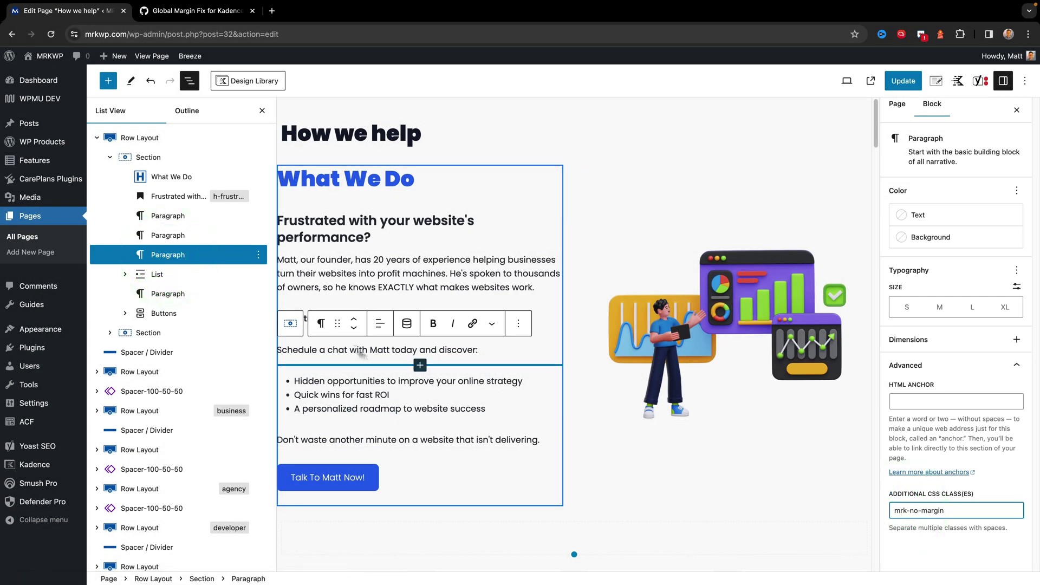
# - Add the mrk-no-margin class to the bullet list and update the page
pyautogui.click(186, 275)
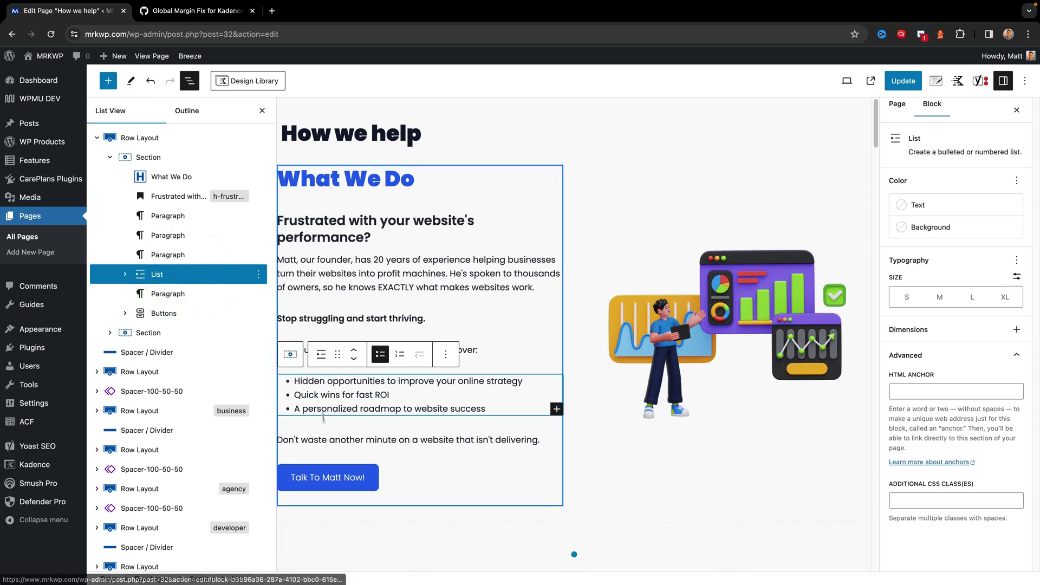
pyautogui.click(916, 506)
pyautogui.press('super+v')
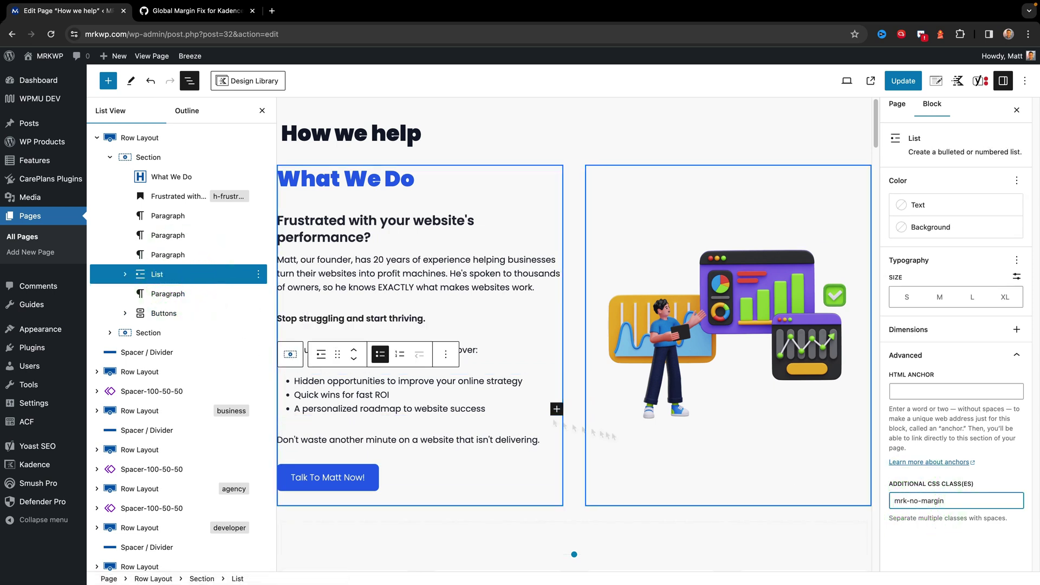
pyautogui.click(140, 293)
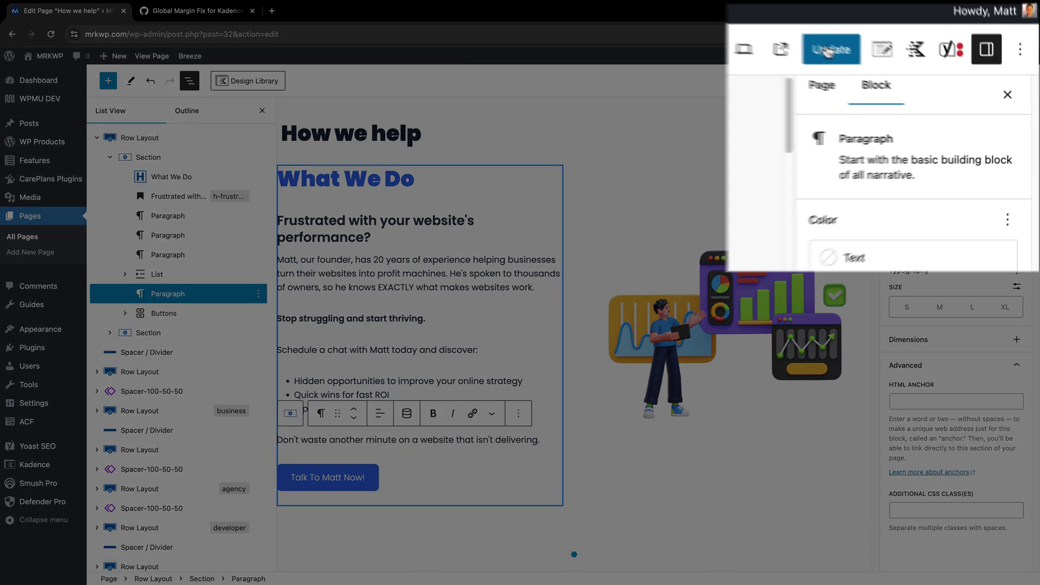
pyautogui.click(903, 81)
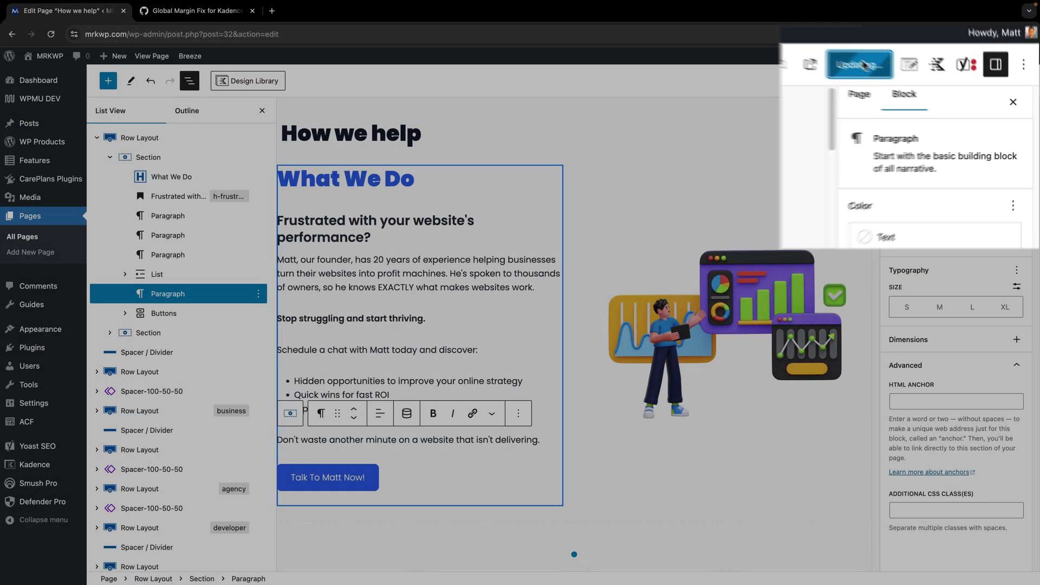
# - View the updated How we help page on the live site
pyautogui.moveTo(191, 64)
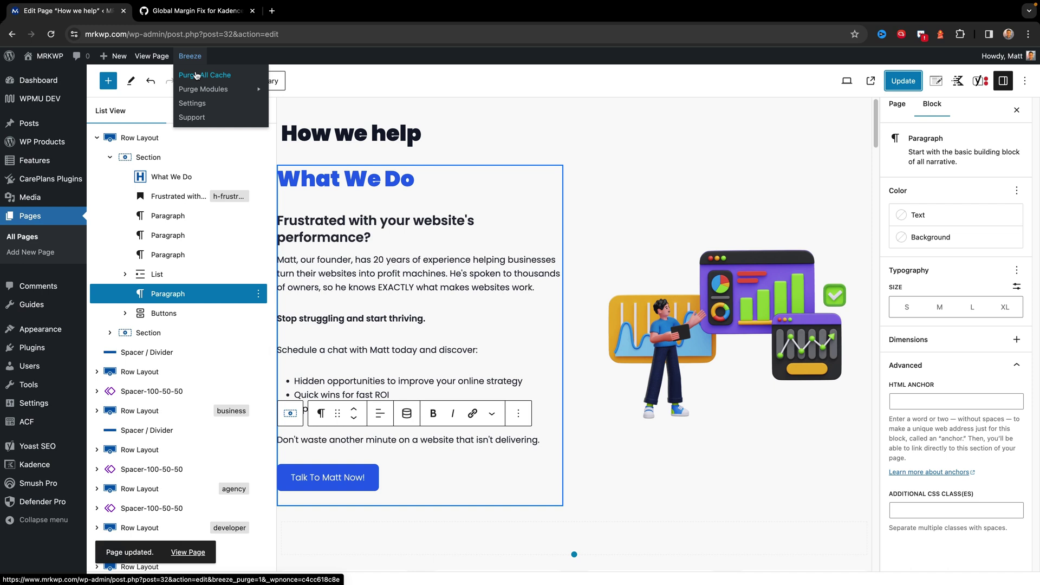
pyautogui.click(150, 57)
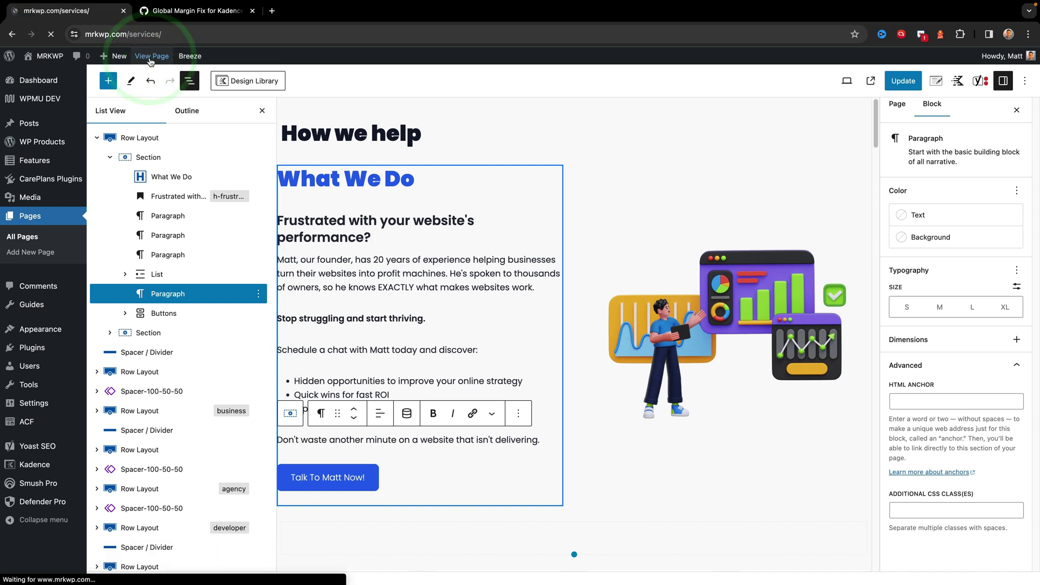
pyautogui.click(122, 163)
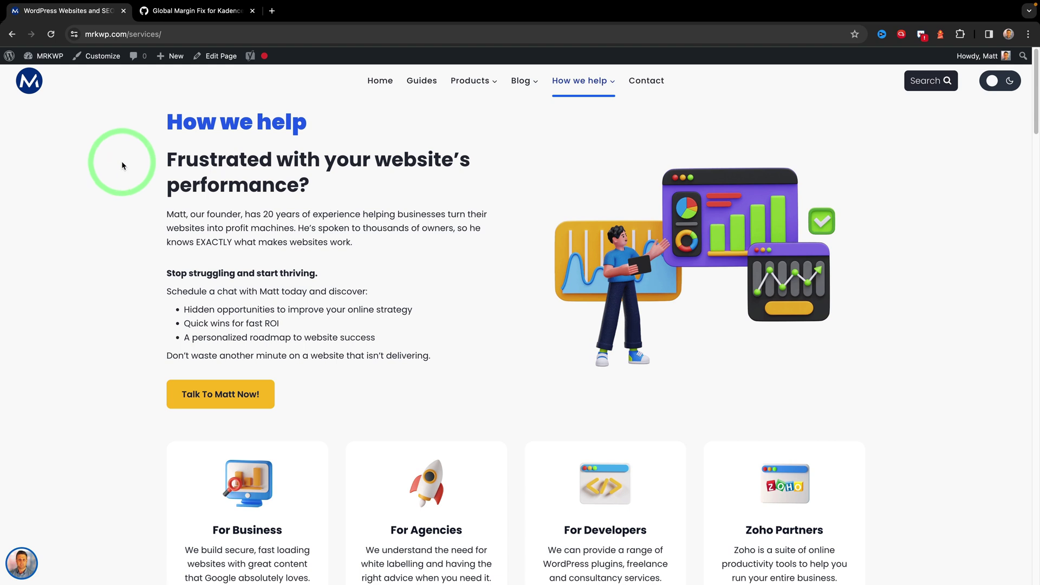